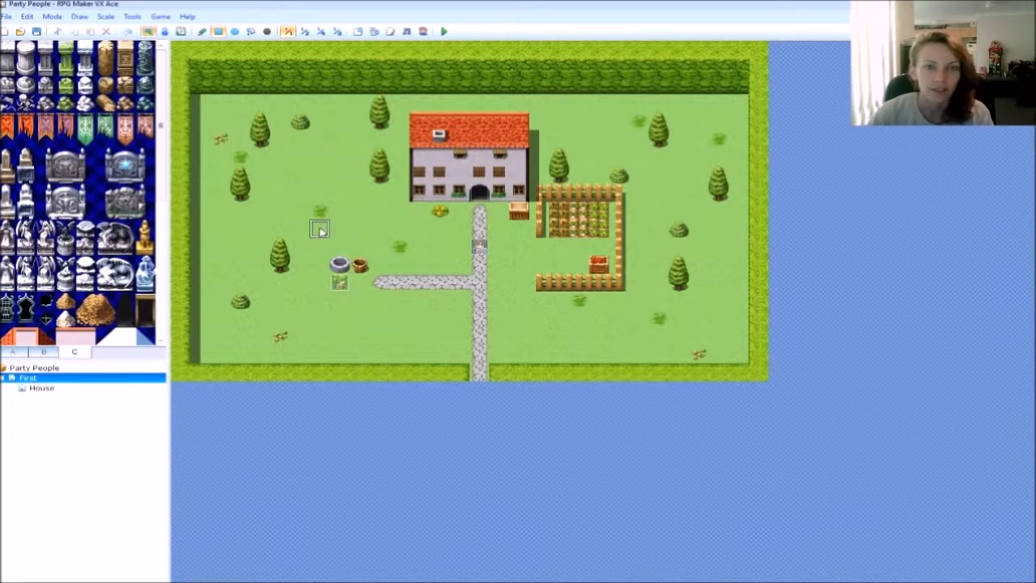
Step: On the House map, place a grey stone statue on the floor to the left of the dining table
click(40, 388)
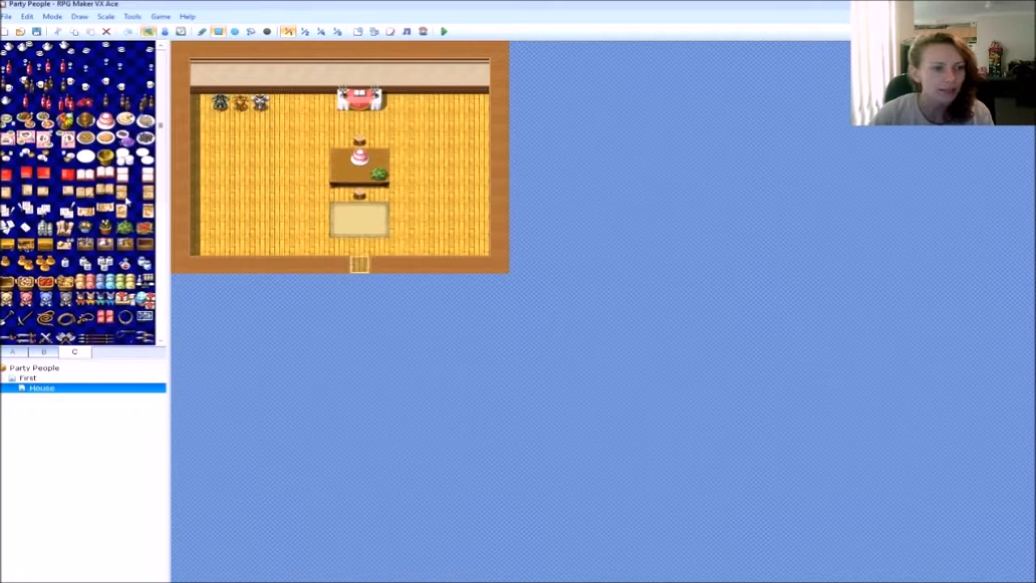
drag(163, 120, 160, 244)
drag(85, 180, 85, 198)
click(261, 159)
drag(267, 166, 267, 174)
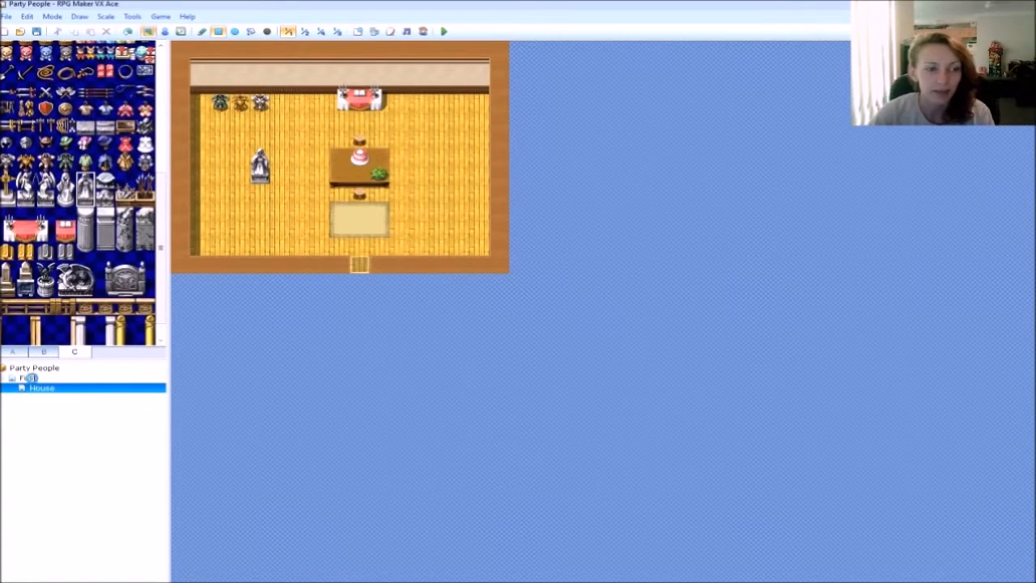
Step: On the First map, open the green-haired character event below the well in event mode and delete its existing commands
click(29, 378)
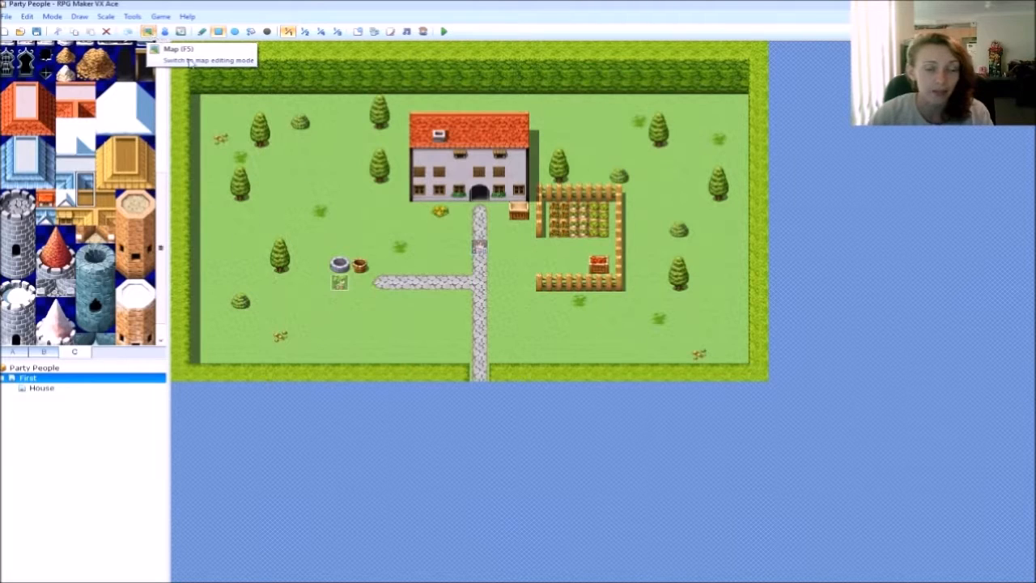
click(165, 30)
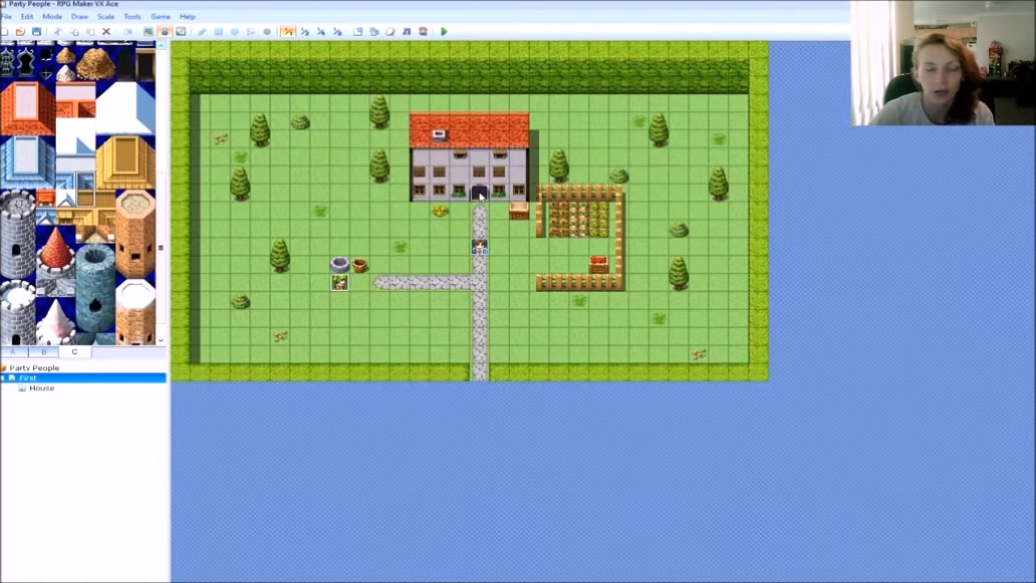
click(339, 282)
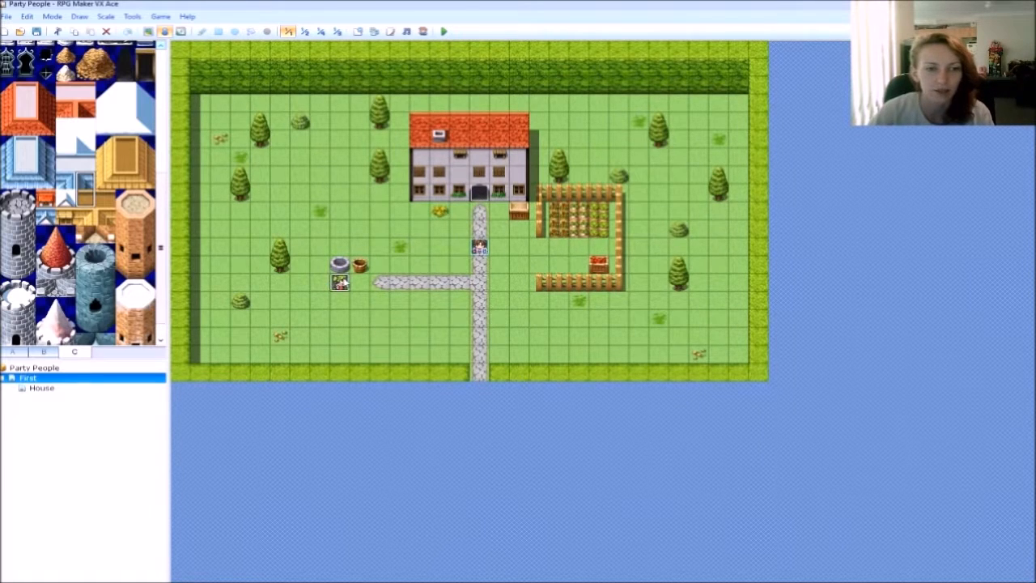
right_click(342, 288)
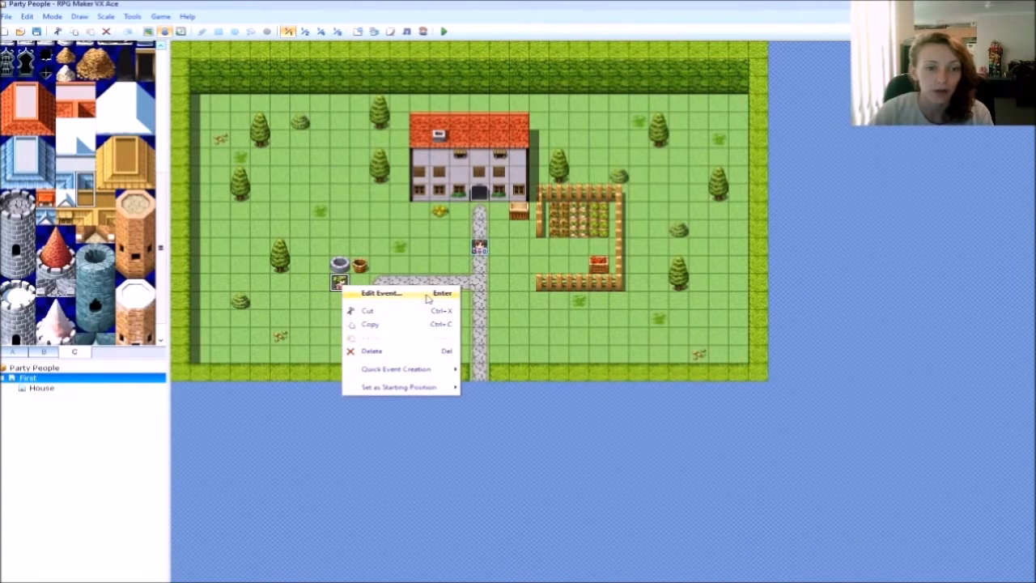
click(380, 293)
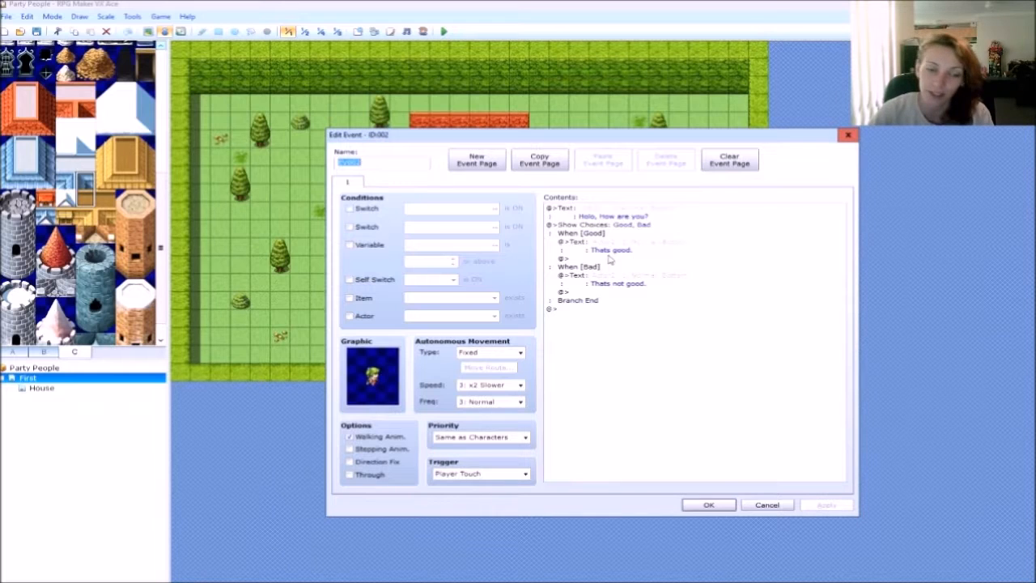
click(590, 211)
right_click(589, 212)
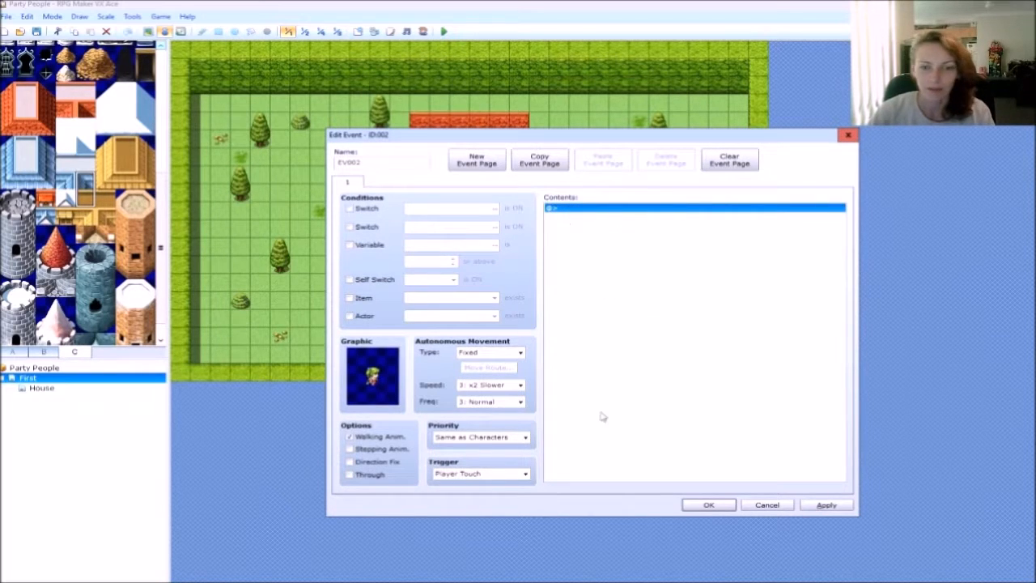
Step: Add a Show Text command reading "Hey" with the green-haired face from the Actor2 set
right_click(577, 212)
click(603, 215)
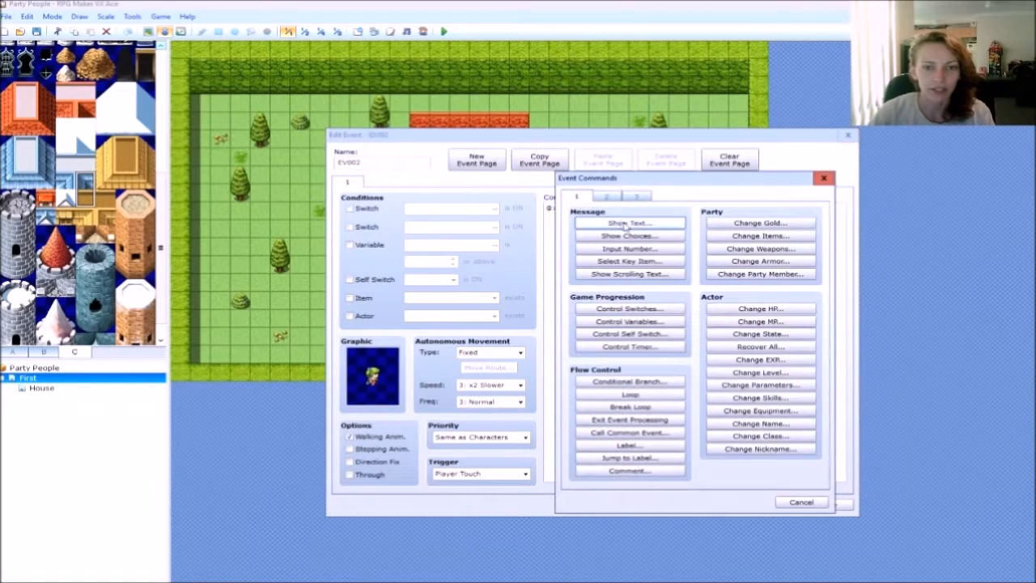
click(625, 225)
double_click(571, 342)
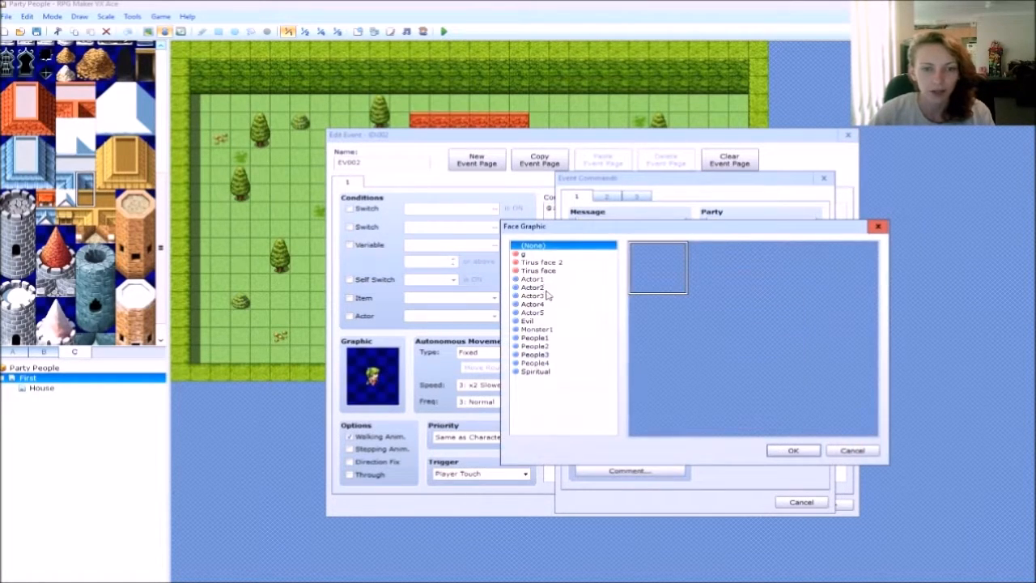
click(544, 287)
click(724, 270)
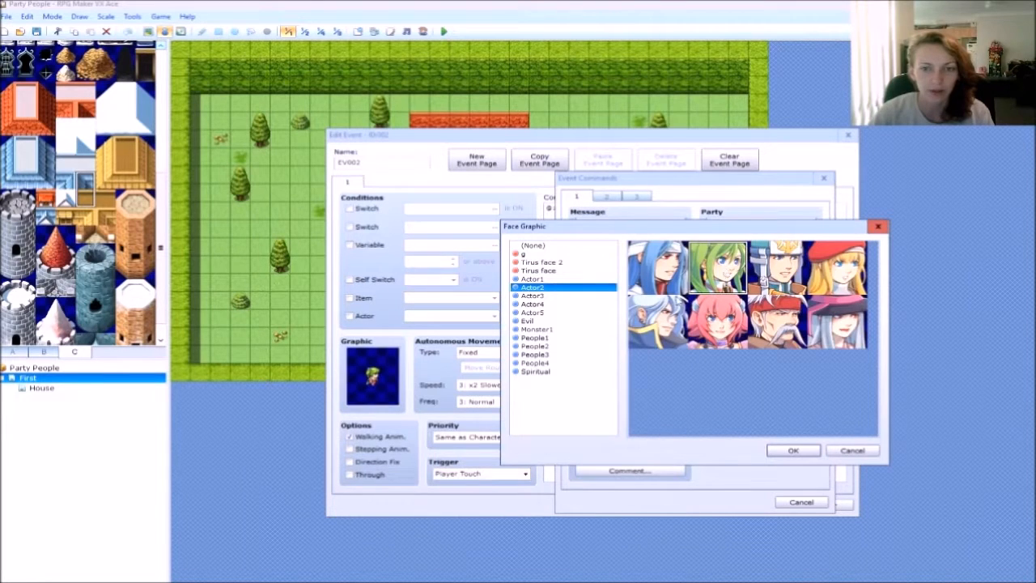
click(791, 450)
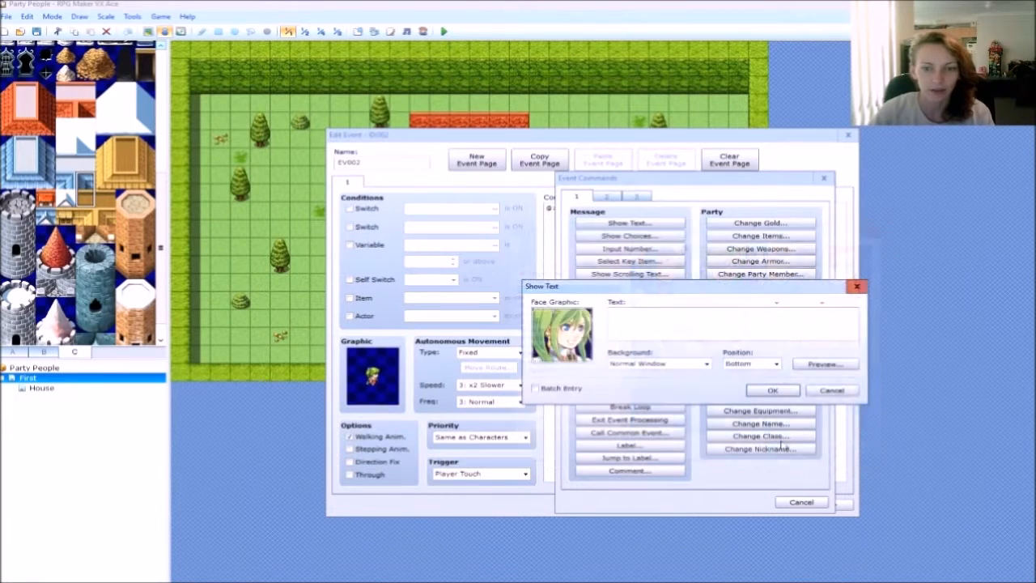
click(631, 320)
text(Hey)
click(771, 390)
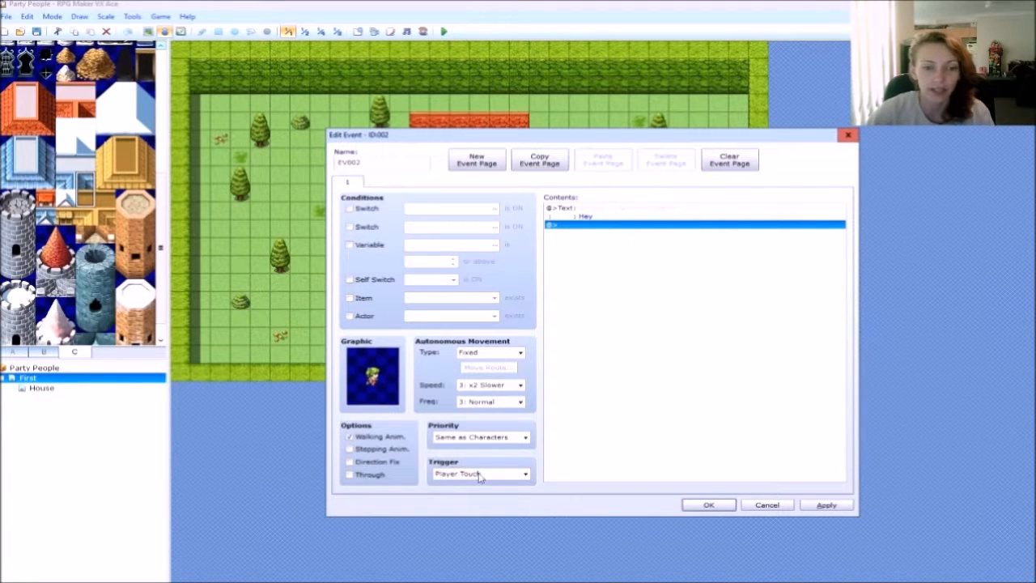
Step: Set the event's priority to Same as Characters
mouse_move(483, 478)
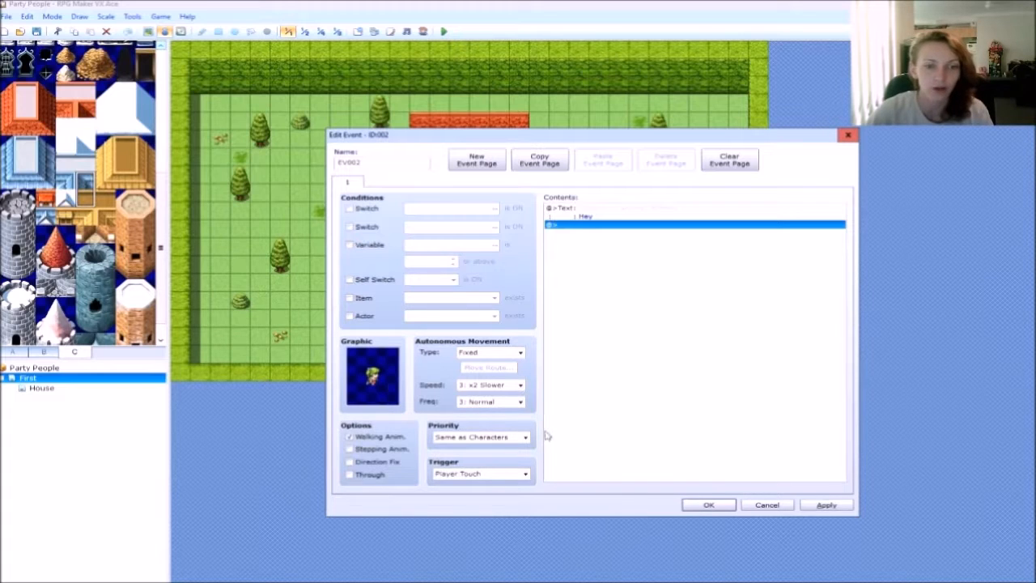
click(478, 438)
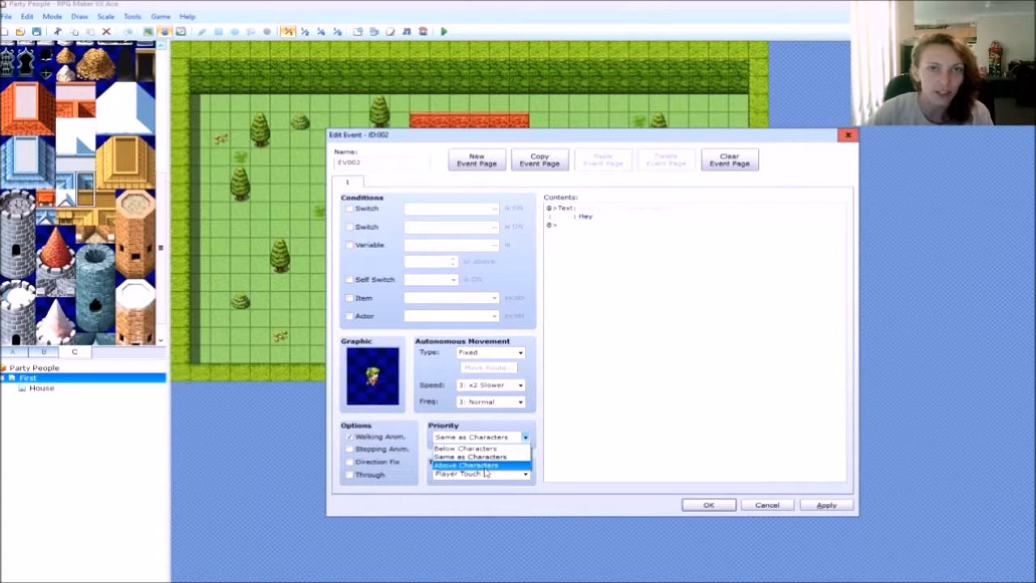
click(487, 457)
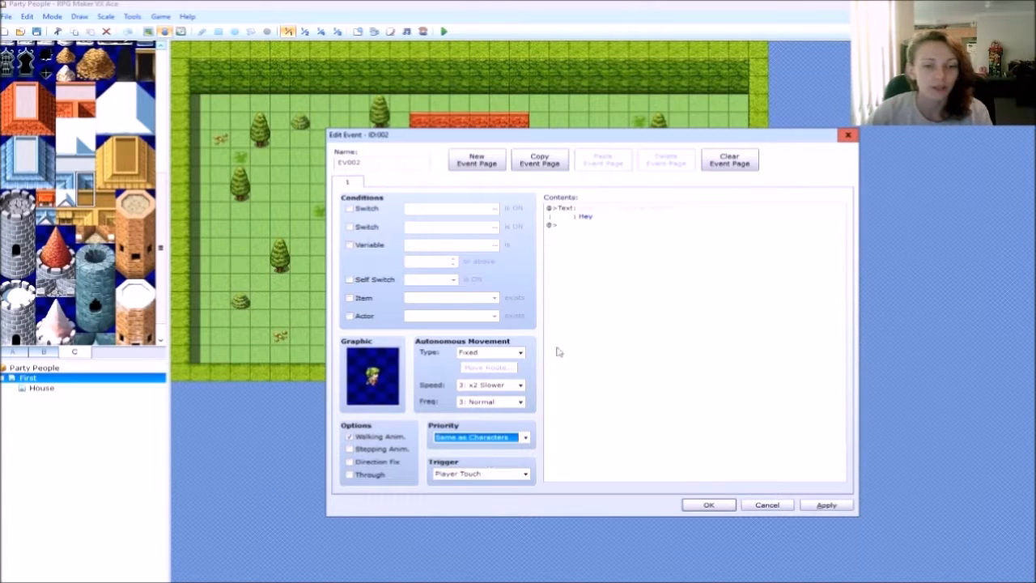
click(575, 226)
right_click(581, 226)
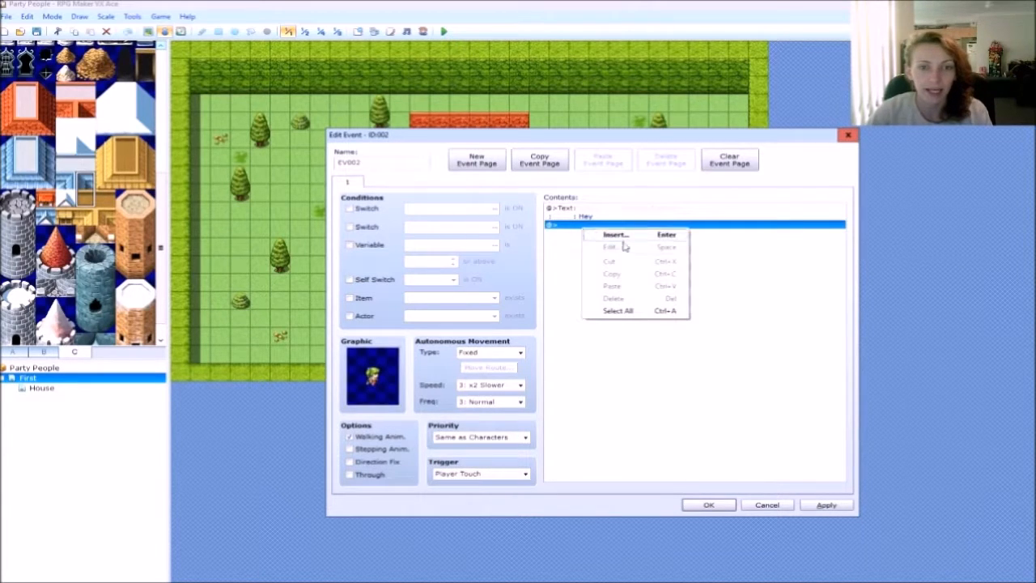
click(628, 237)
click(624, 224)
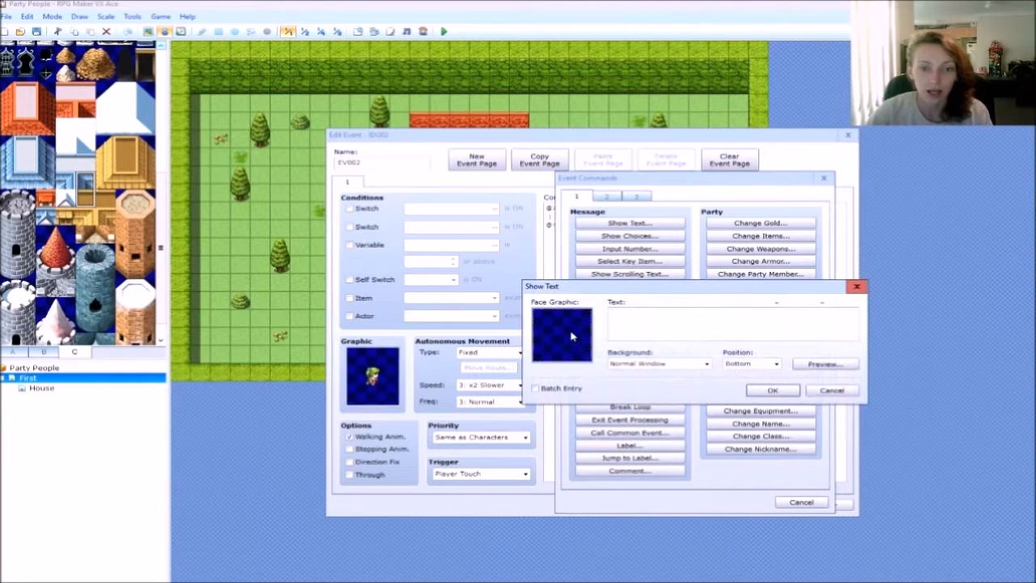
double_click(559, 334)
click(538, 262)
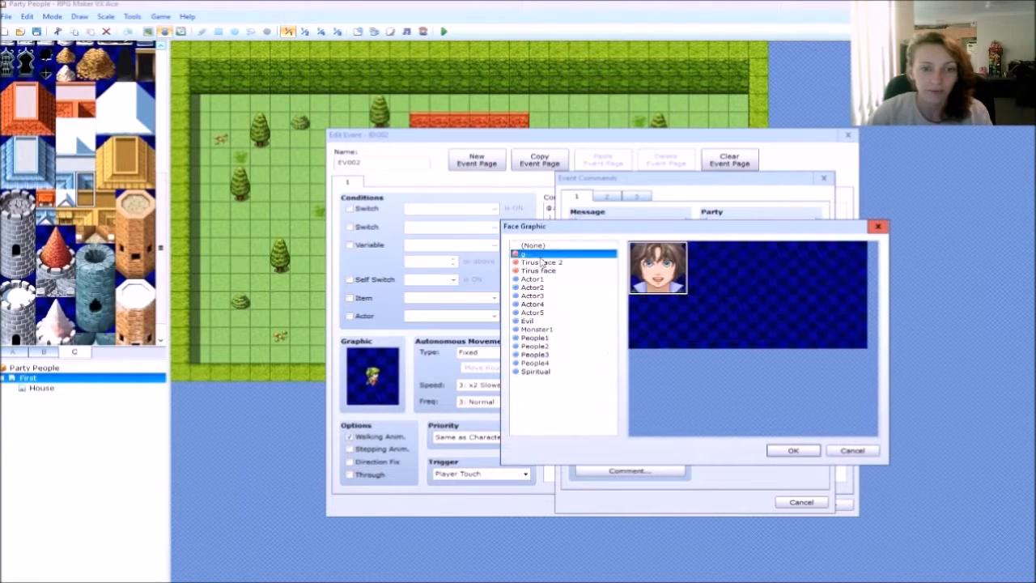
click(791, 450)
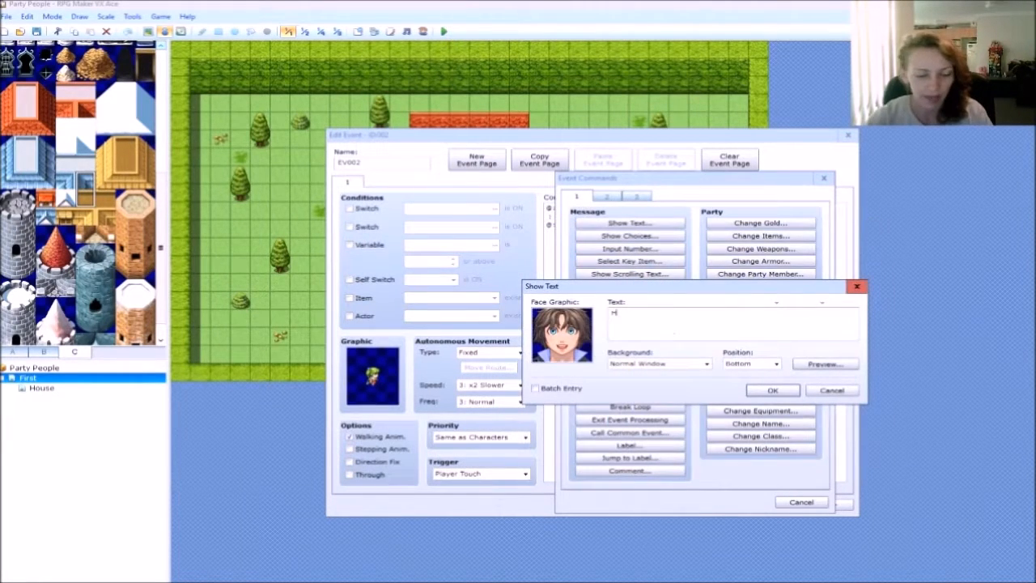
click(773, 390)
Step: Add a Show Choices command after the greeting text, with the choices "Hey" and "hello"
right_click(581, 226)
click(630, 234)
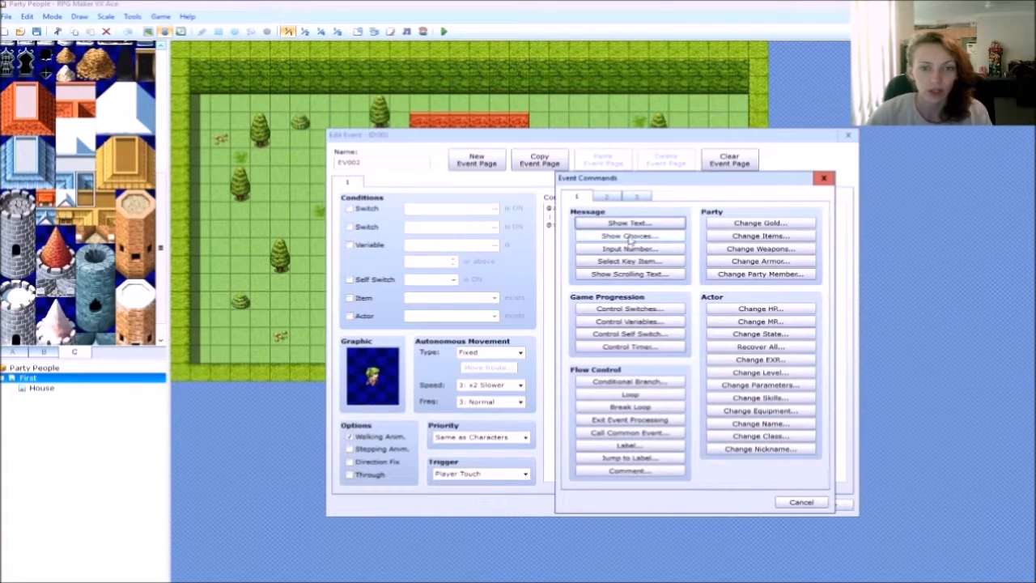
click(628, 235)
text(Hey)
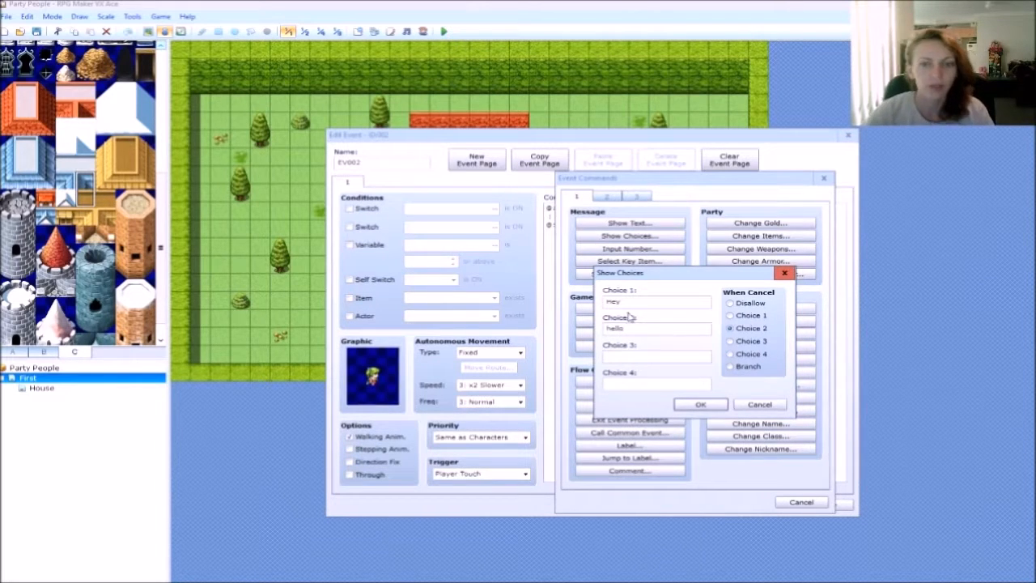
click(719, 405)
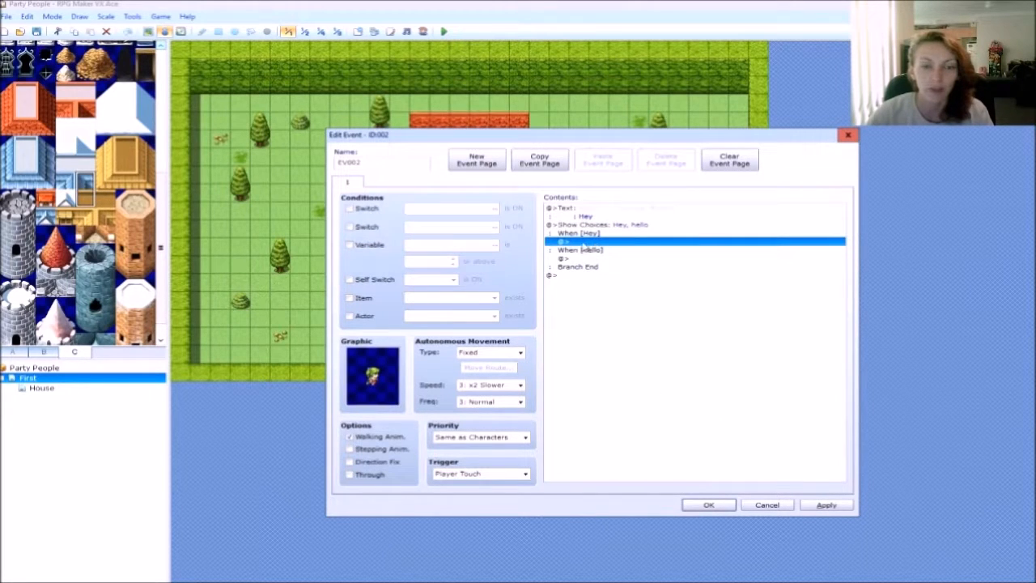
right_click(586, 243)
click(619, 246)
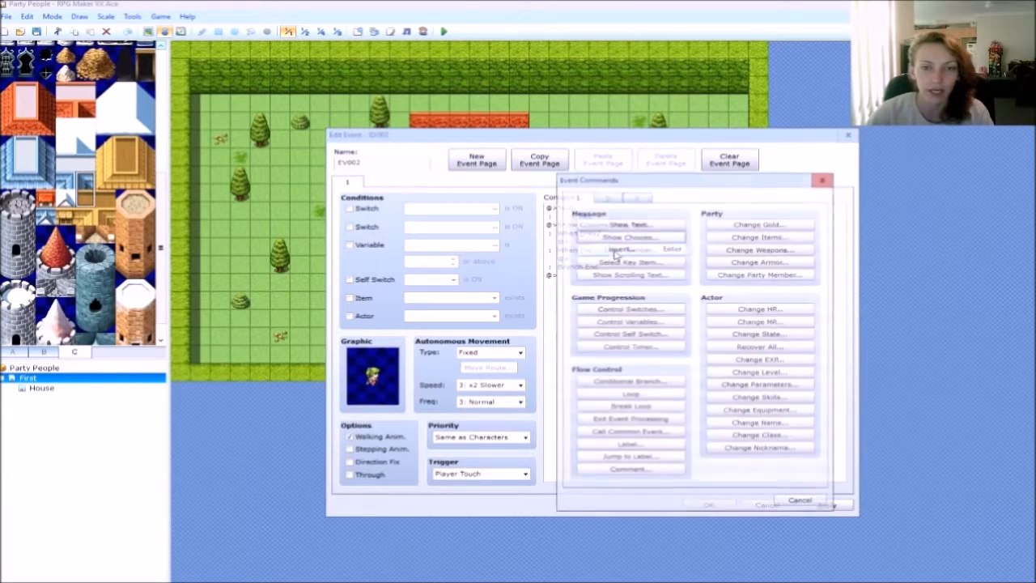
click(651, 223)
click(857, 286)
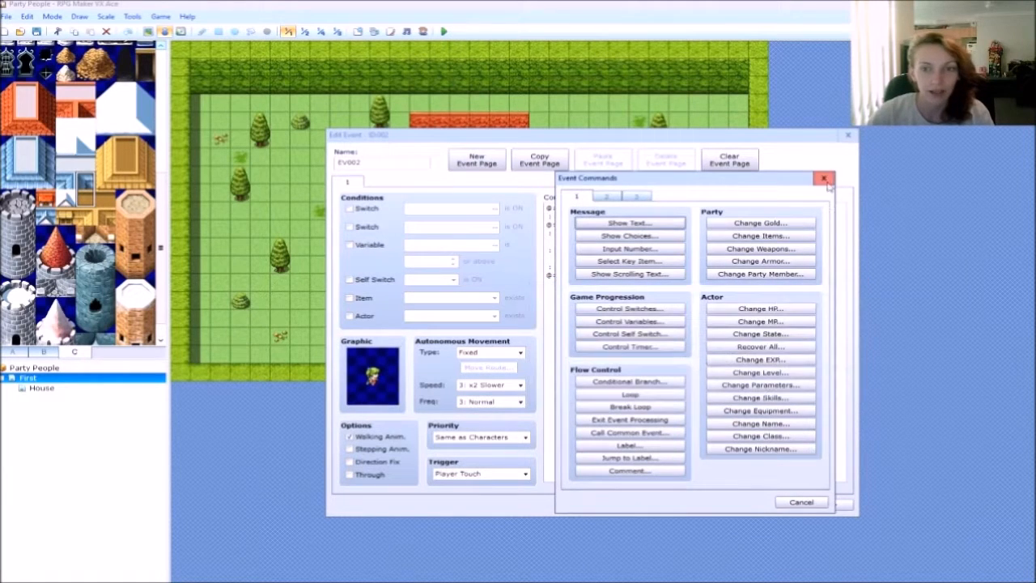
click(823, 177)
Step: Apply the changes to the green-haired character's event and close its editor
click(595, 259)
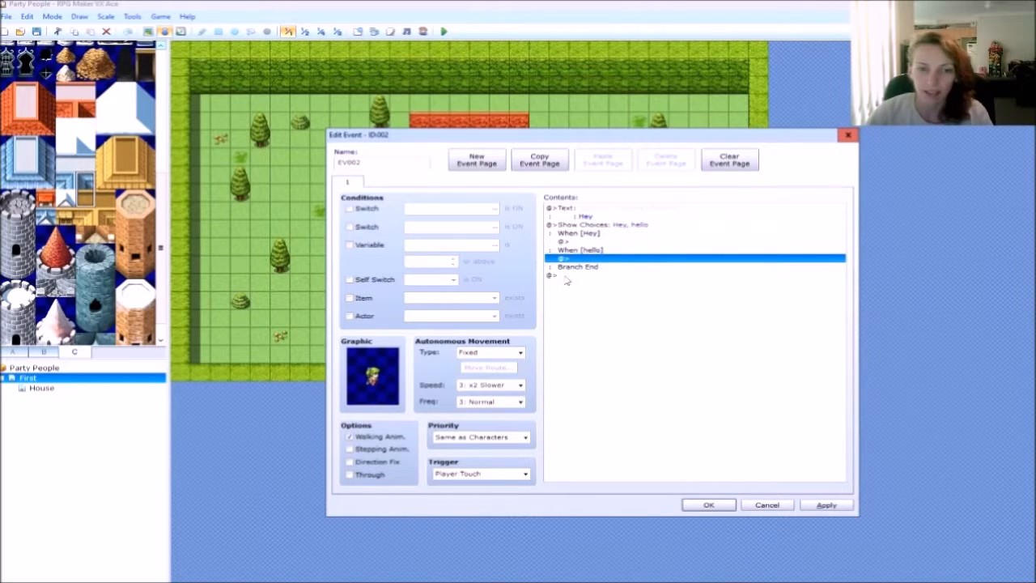
click(560, 276)
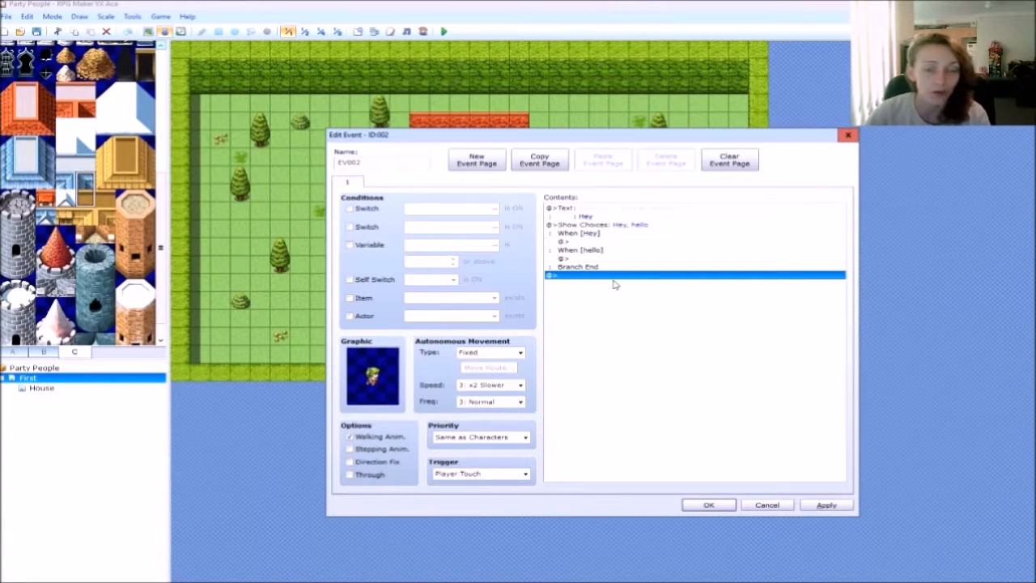
click(825, 504)
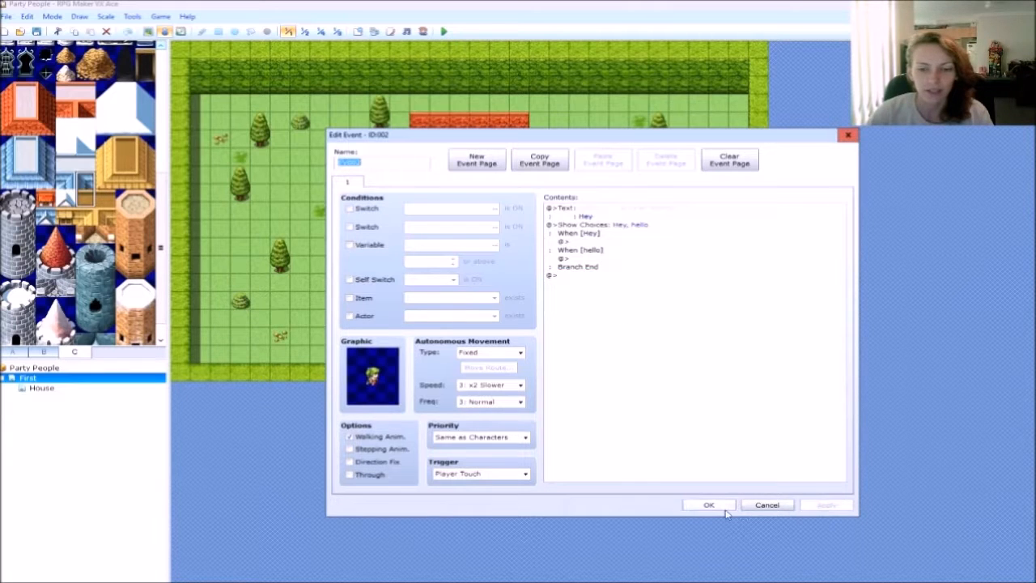
click(728, 506)
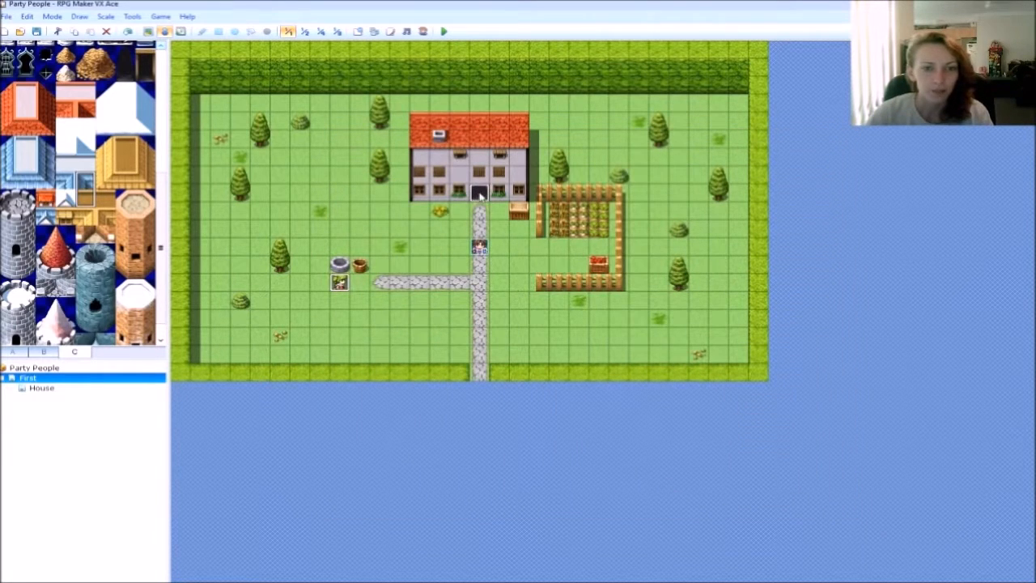
Step: Open the event on the house doorway and delete its Transfer Player command
right_click(480, 196)
click(506, 203)
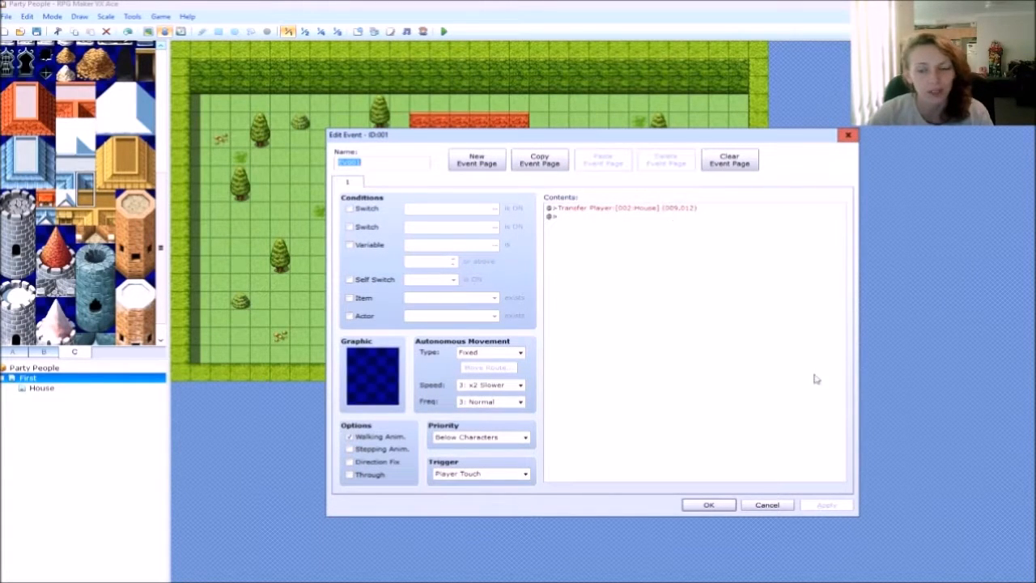
right_click(629, 208)
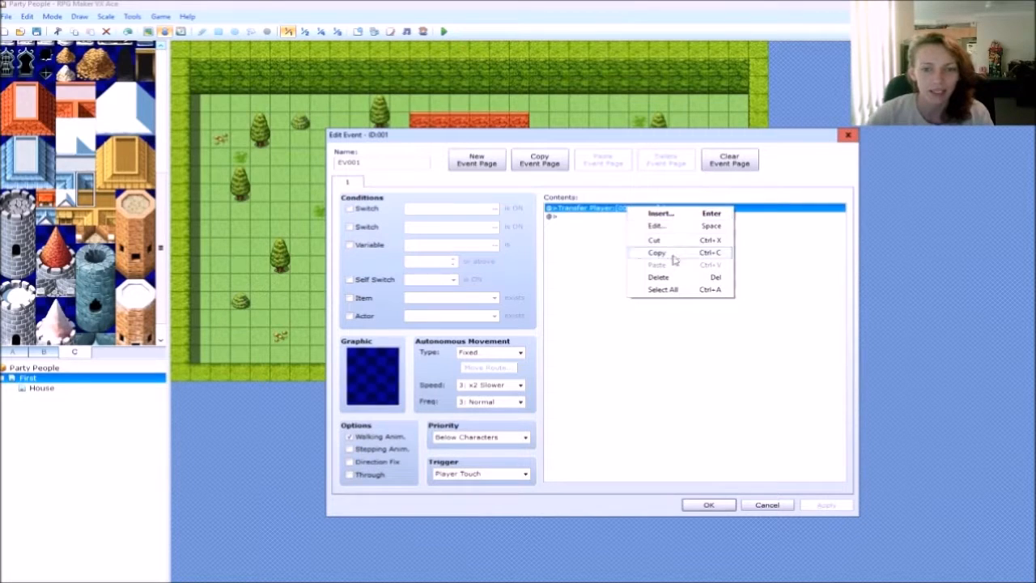
click(659, 277)
Step: Insert a Transfer Player command in the doorway event, with the destination at (009,012) on the lower edge of the House map
right_click(601, 212)
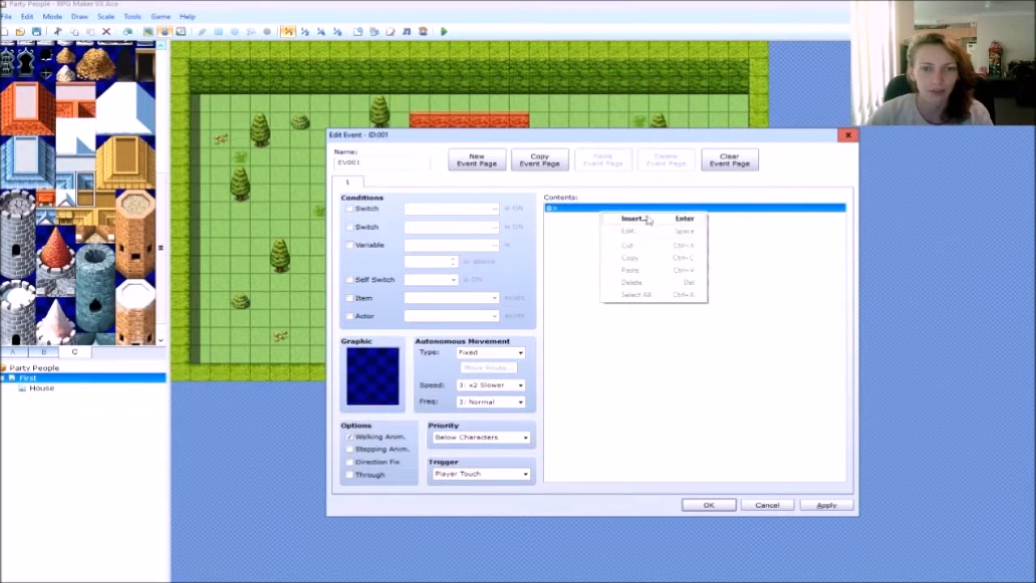
click(648, 219)
click(608, 199)
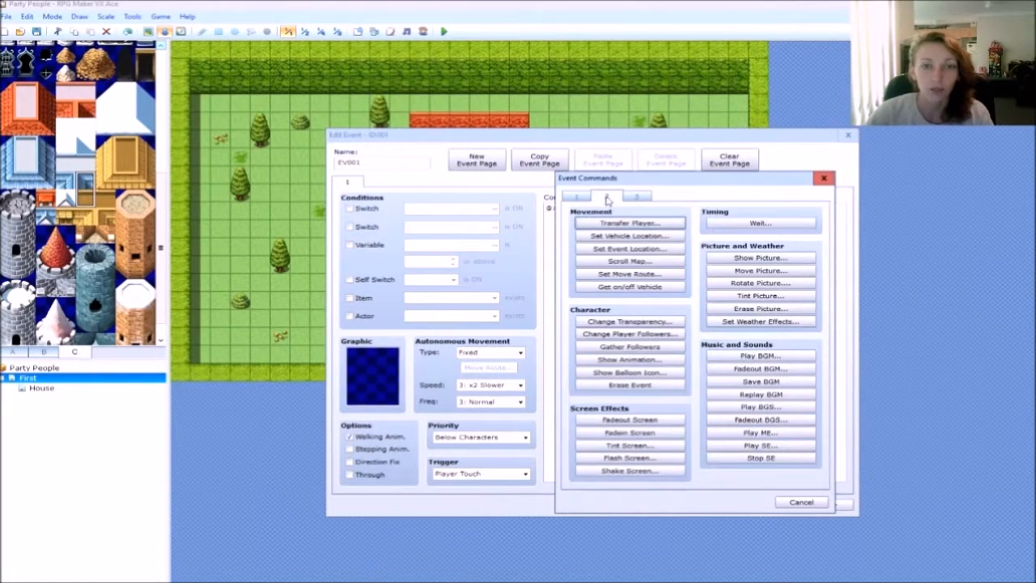
click(624, 225)
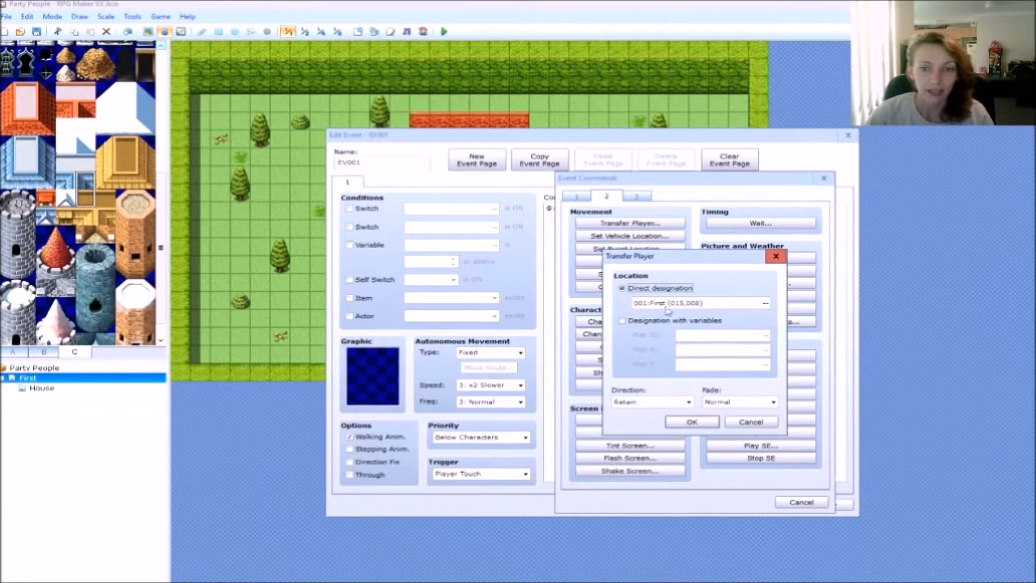
click(765, 302)
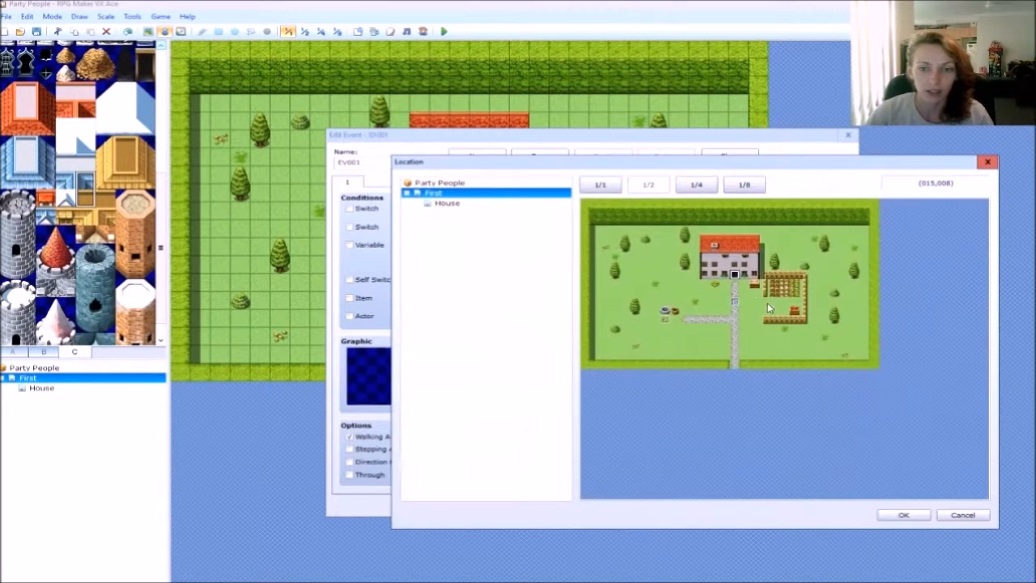
click(452, 203)
click(675, 303)
click(675, 310)
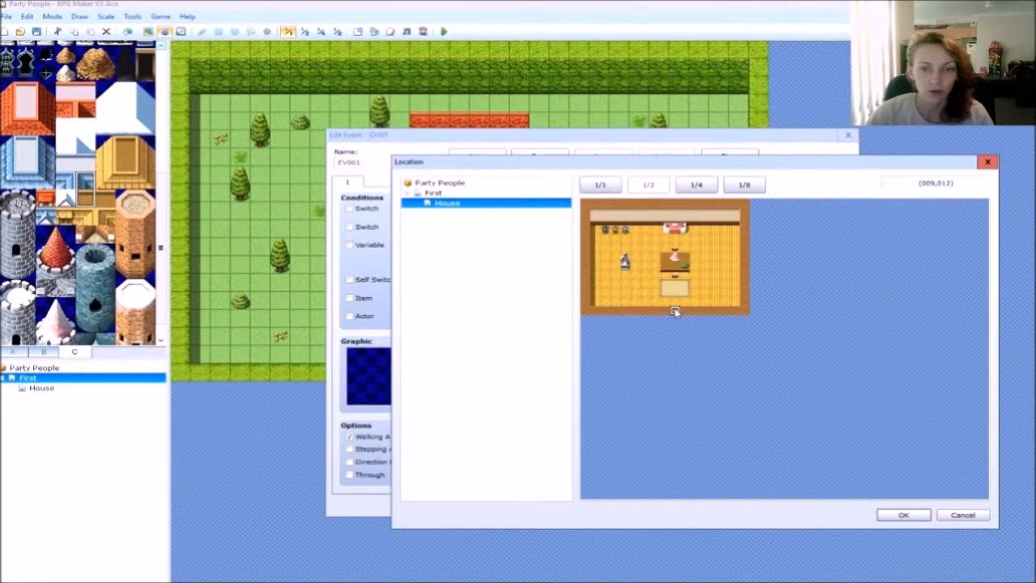
click(903, 515)
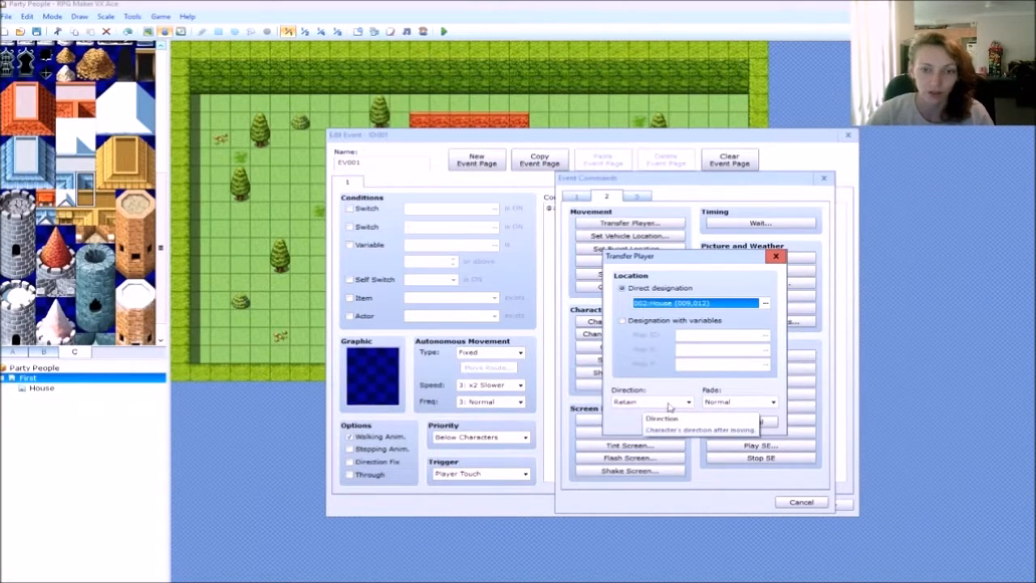
Step: Confirm the transfer with Normal fade, apply the doorway event's changes and close its editor
click(741, 403)
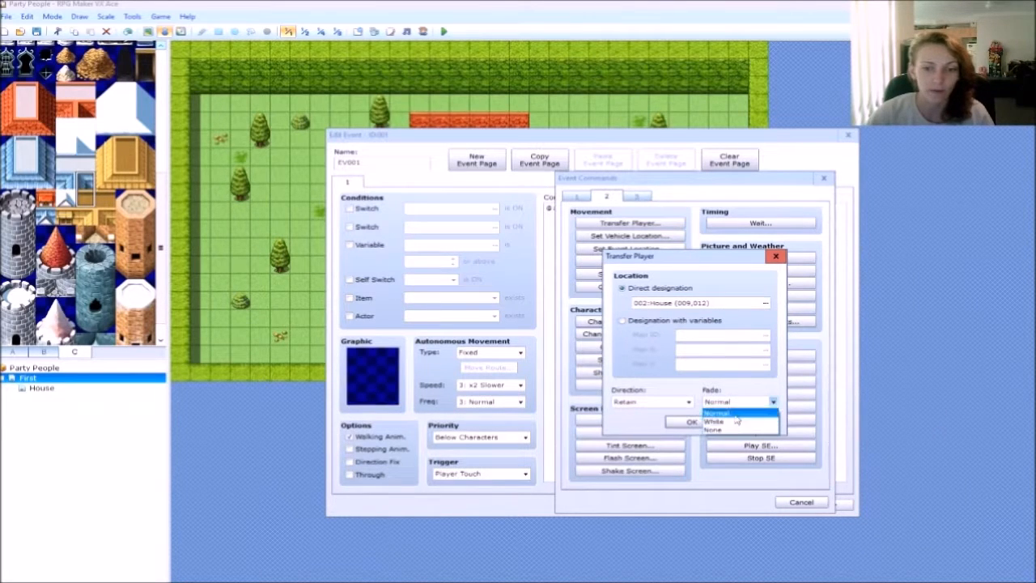
click(717, 413)
click(692, 422)
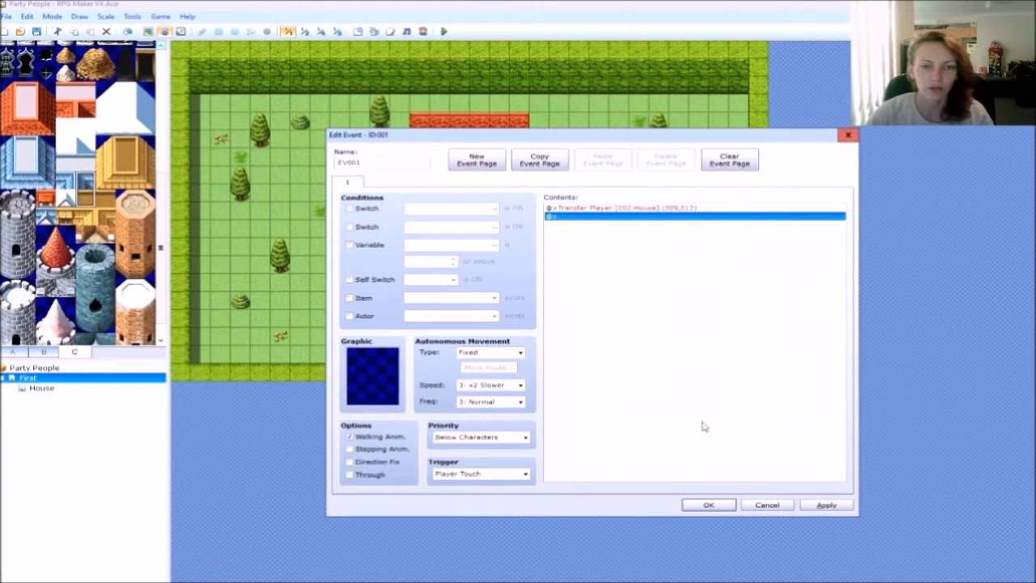
click(824, 504)
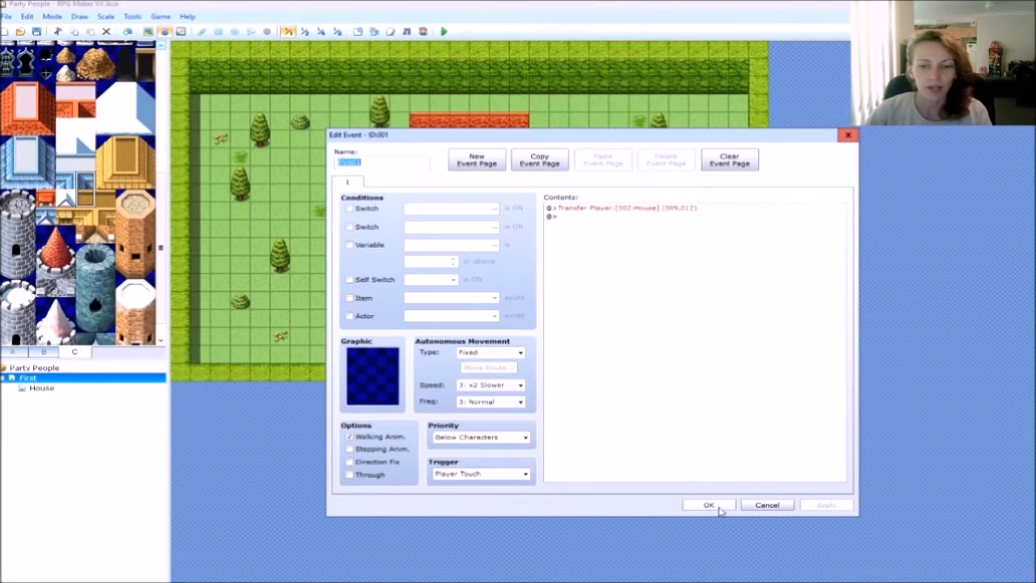
click(709, 505)
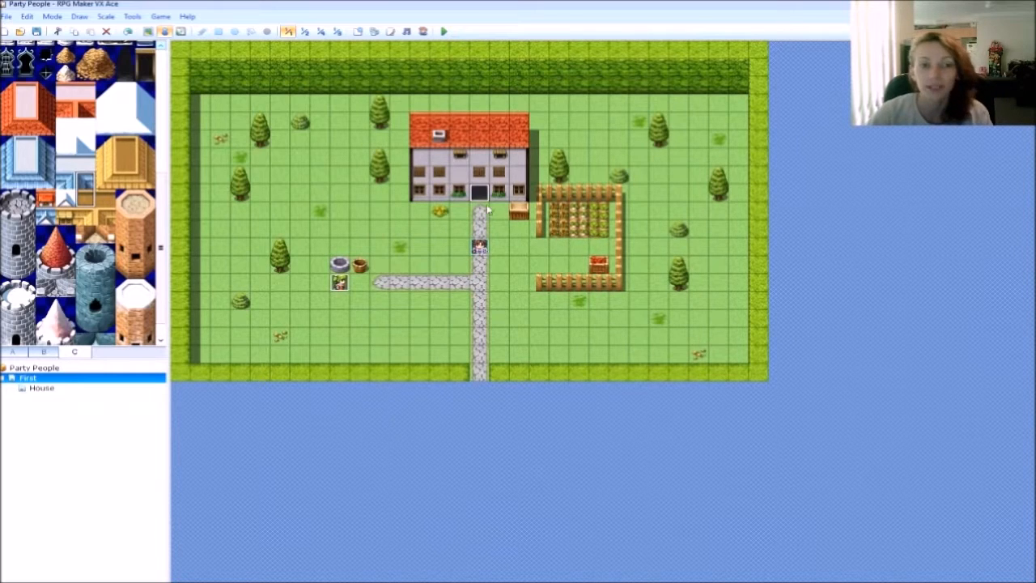
Step: View the House map and its exit tile, and return to the green-haired character's event on the First map
click(48, 387)
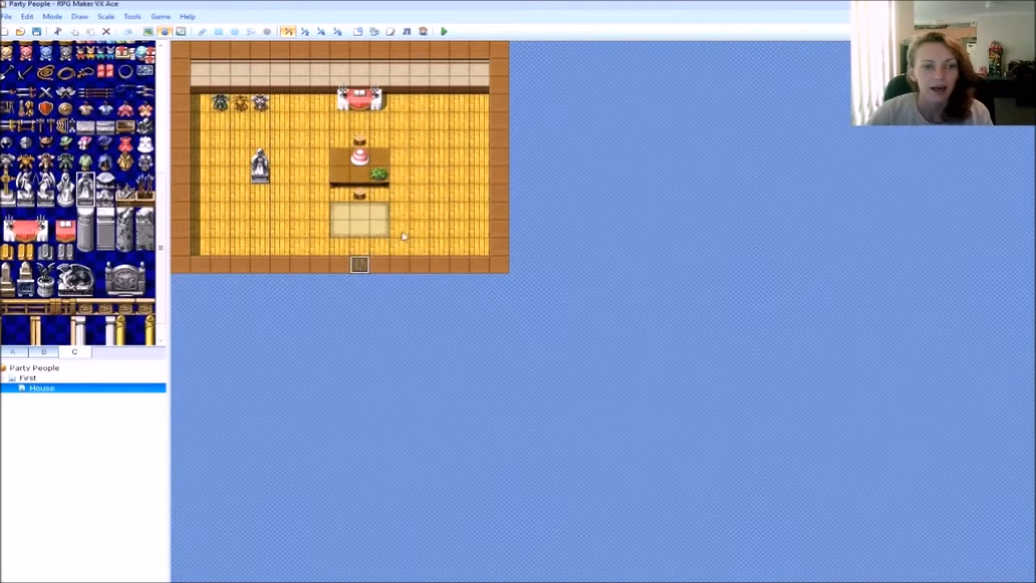
click(46, 377)
click(340, 282)
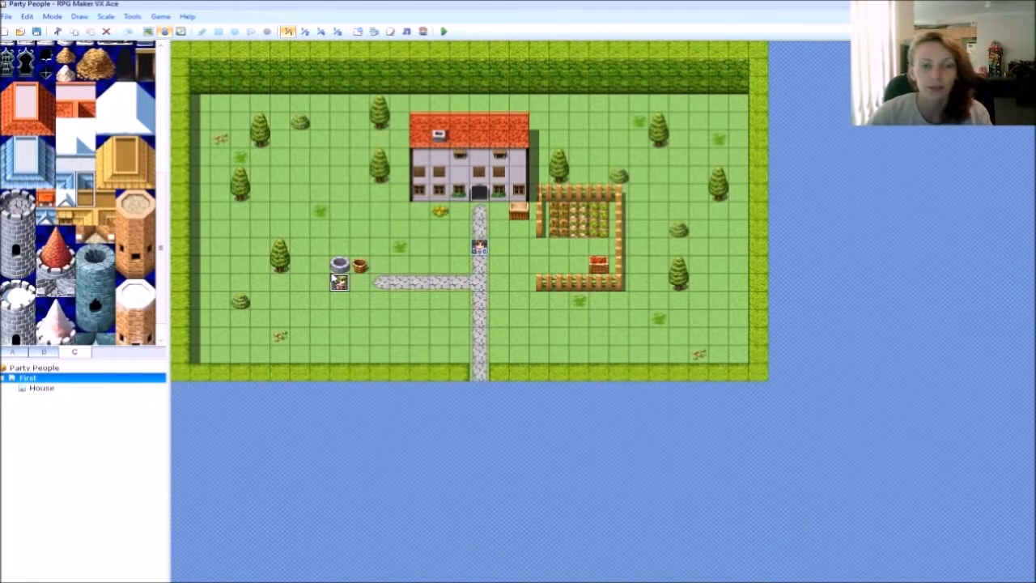